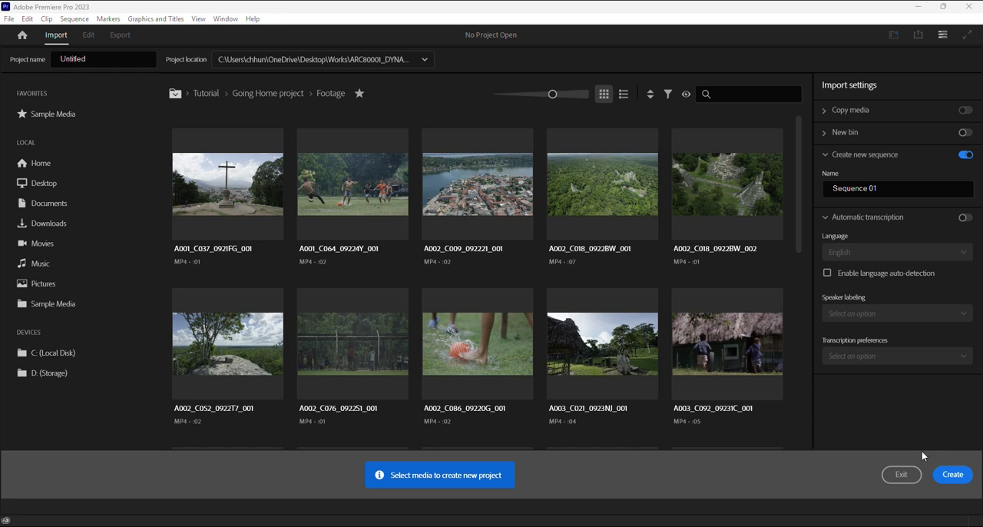
Step: Create the new untitled project, replacing the existing project file at that location
{"action": "left_click", "coordinate": [949, 471]}
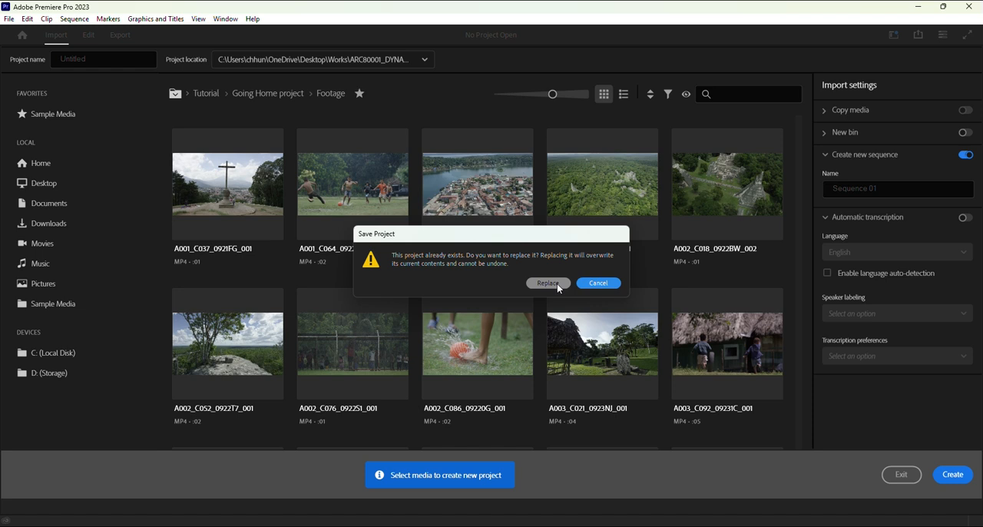
{"action": "left_click", "coordinate": [547, 284]}
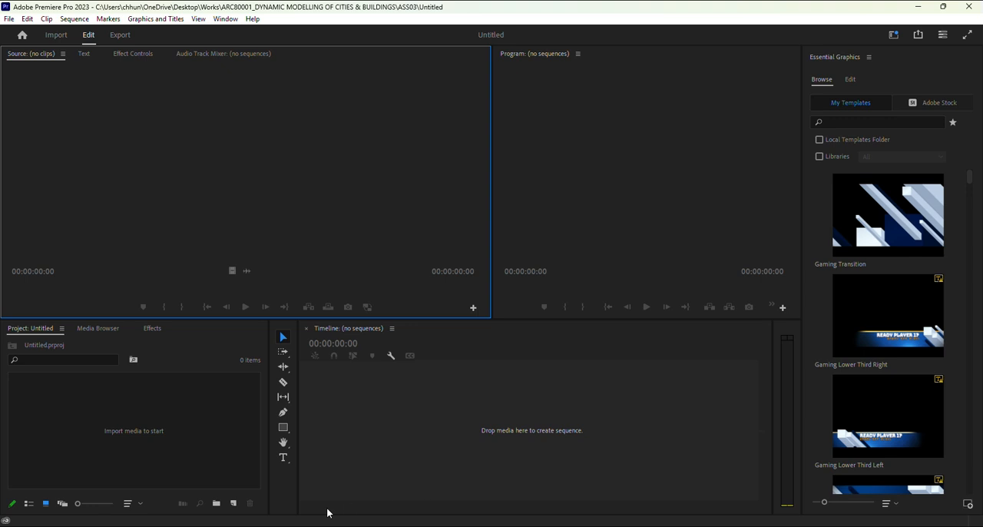
Step: Switch to the Video1 folder in File Explorer and select all the rendered image frames
{"action": "mouse_move", "coordinate": [242, 526]}
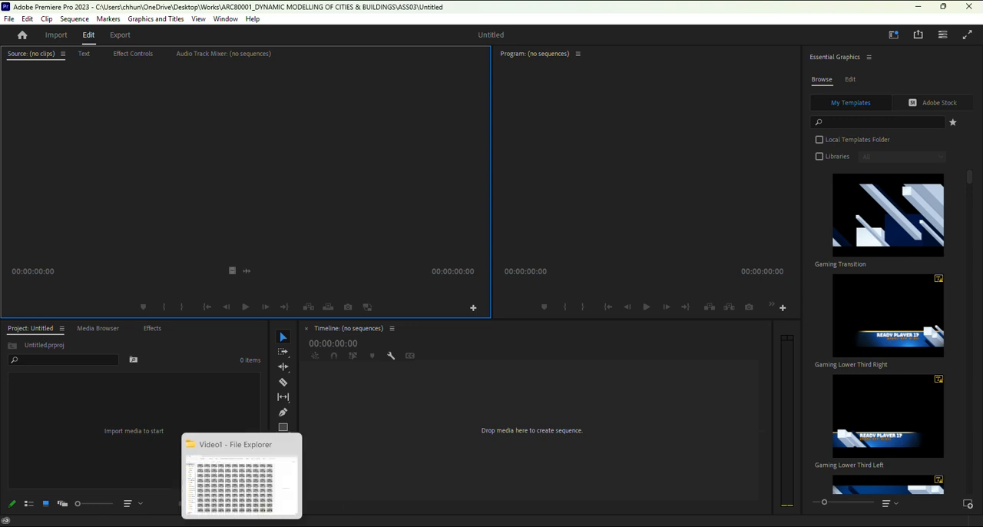
{"action": "left_click", "coordinate": [242, 526]}
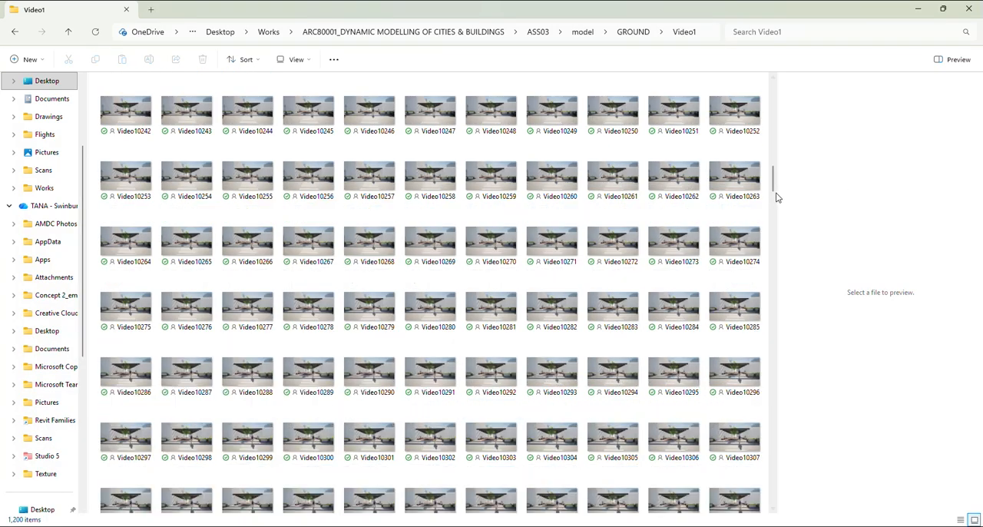
{"action": "left_click_drag", "start_coordinate": [772, 184], "coordinate": [759, 83]}
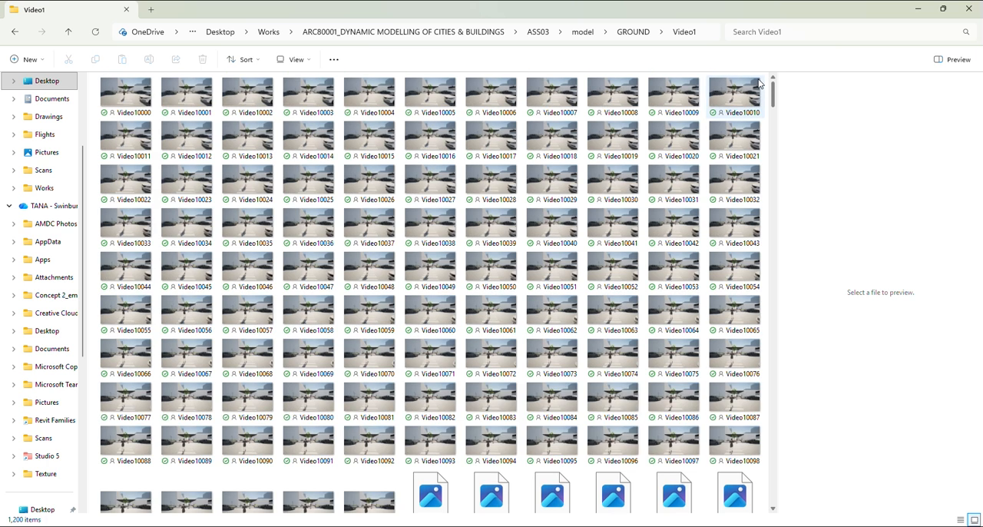
{"action": "left_click", "coordinate": [335, 61]}
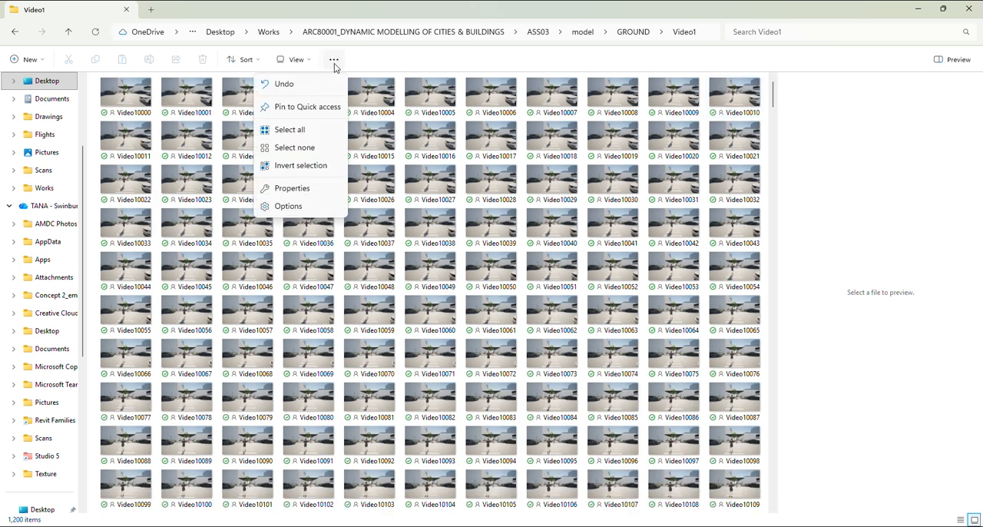
{"action": "left_click", "coordinate": [315, 131]}
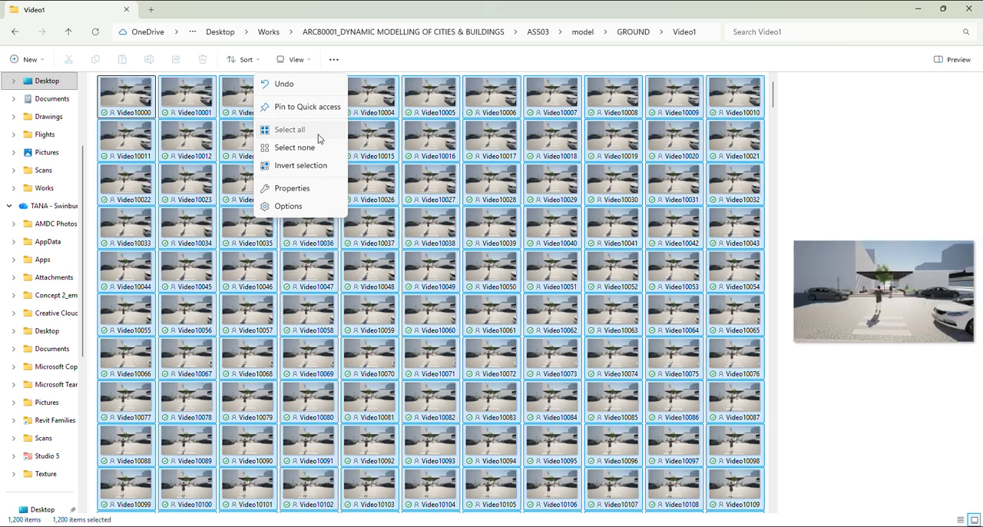
Step: Import all selected frames into the project by dropping them into the project panel
{"action": "left_click", "coordinate": [943, 8]}
{"action": "left_click_drag", "start_coordinate": [588, 93], "coordinate": [727, 100]}
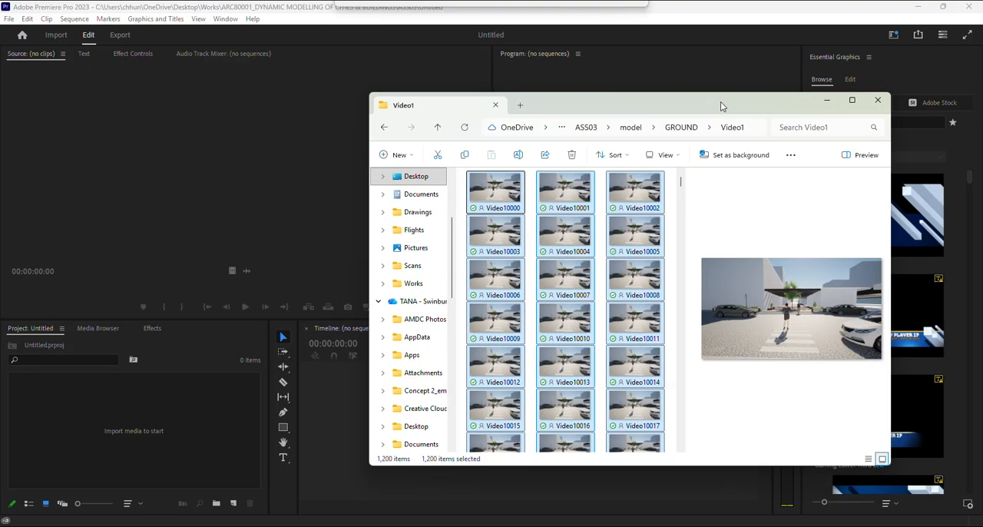
{"action": "left_click_drag", "start_coordinate": [496, 284], "coordinate": [137, 422]}
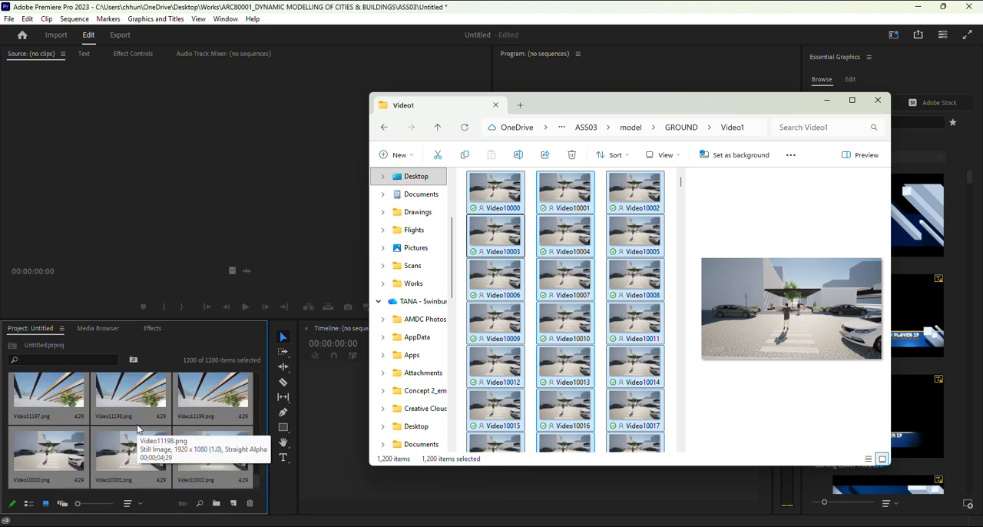
Step: Scroll through the imported frames in the project panel and check their sort order
{"action": "left_click_drag", "start_coordinate": [258, 482], "coordinate": [250, 372]}
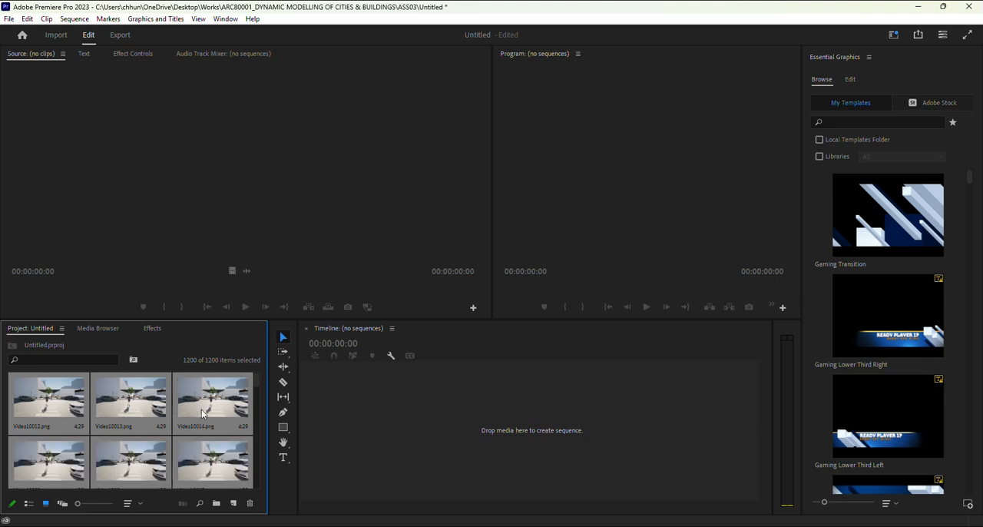
{"action": "left_click_drag", "start_coordinate": [255, 384], "coordinate": [258, 393]}
{"action": "scroll", "coordinate": [232, 418], "scroll_direction": "down", "scroll_amount": 3}
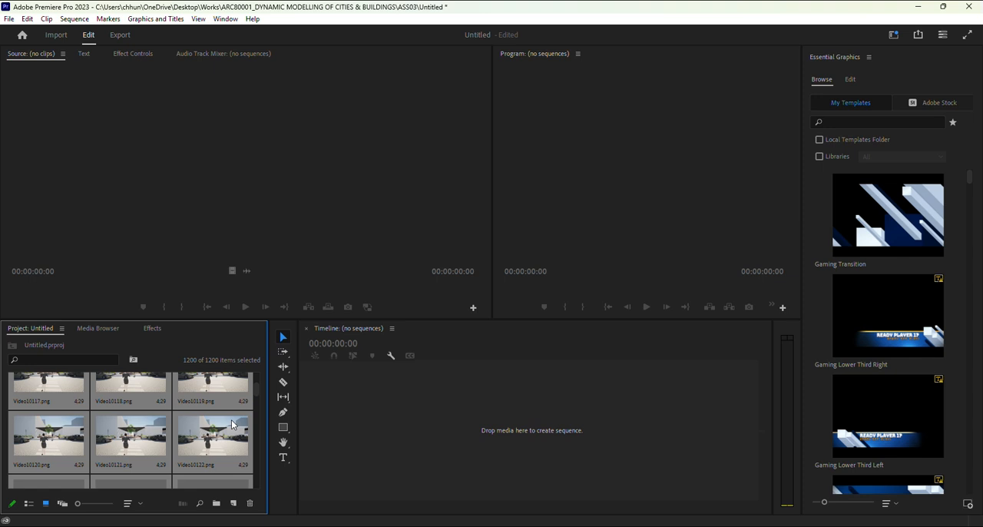
{"action": "scroll", "coordinate": [232, 424], "scroll_direction": "down", "scroll_amount": 6}
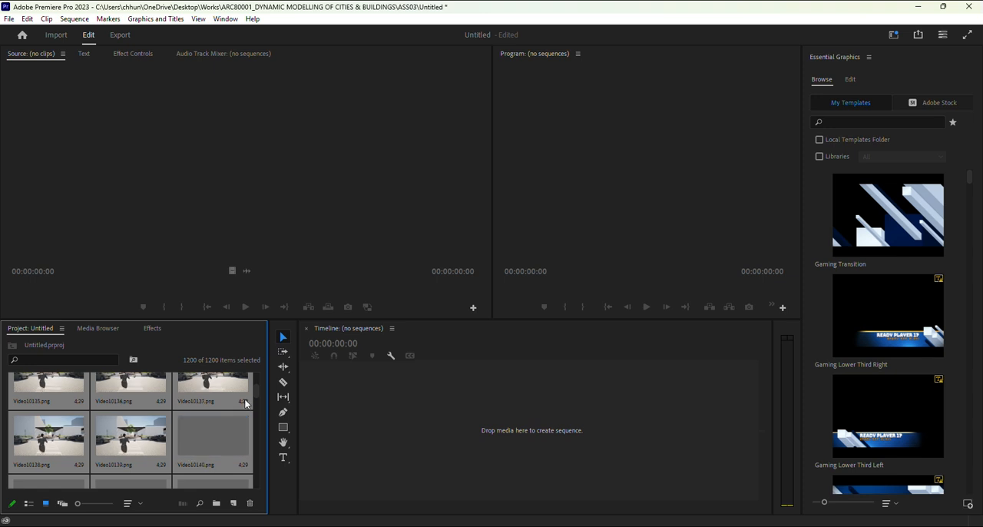
{"action": "left_click", "coordinate": [141, 505]}
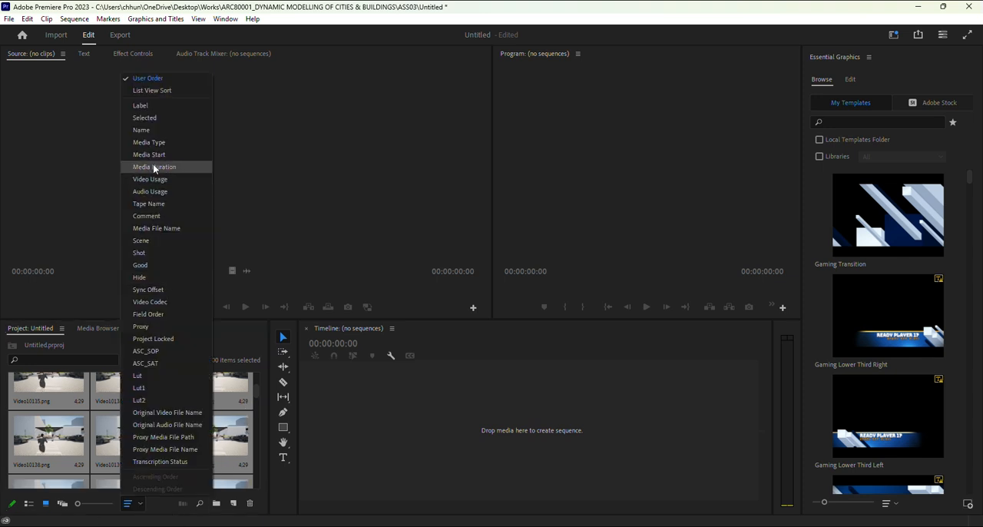
{"action": "left_click", "coordinate": [163, 93]}
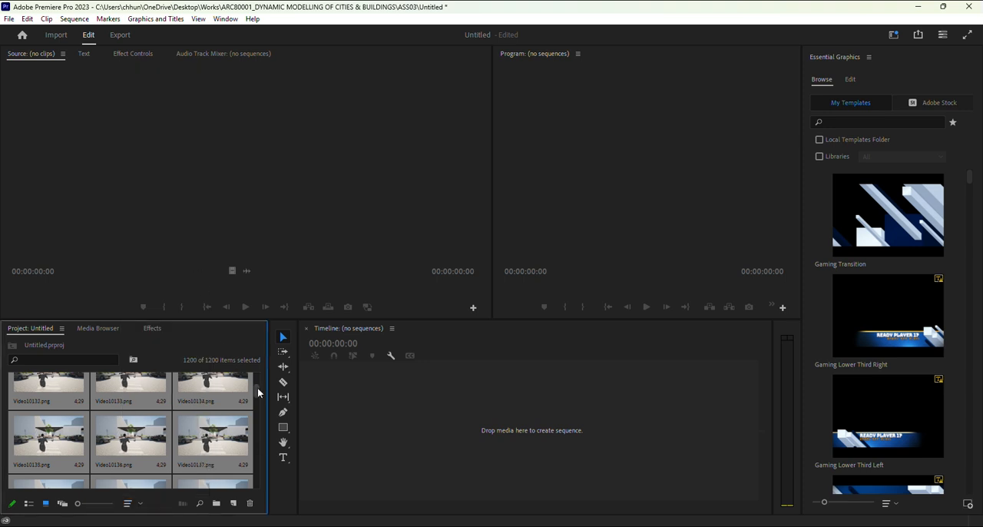
{"action": "left_click_drag", "start_coordinate": [258, 393], "coordinate": [255, 377]}
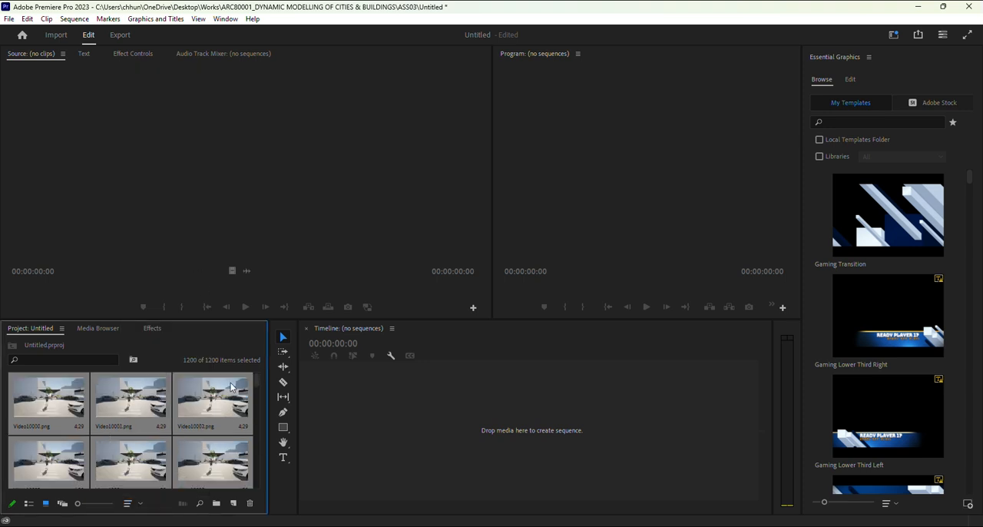
{"action": "left_click_drag", "start_coordinate": [256, 377], "coordinate": [256, 472]}
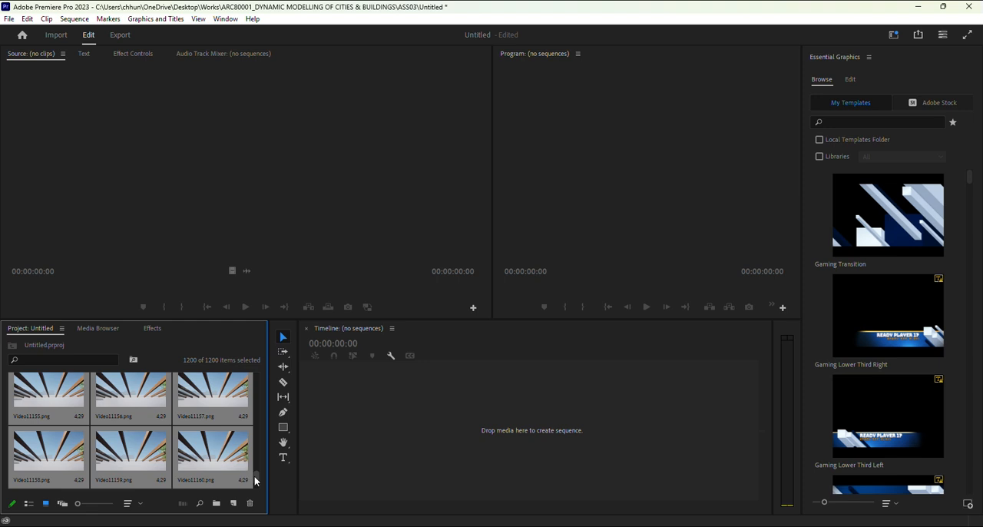
{"action": "left_click_drag", "start_coordinate": [255, 476], "coordinate": [251, 360]}
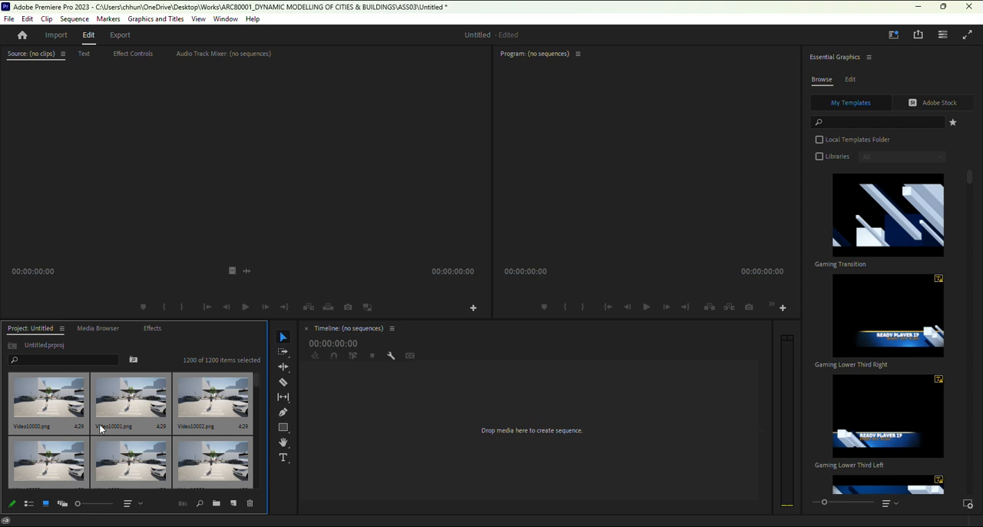
Step: Set the duration of all selected frames to 00;00;00;01 with Speed/Duration
{"action": "right_click", "coordinate": [132, 424]}
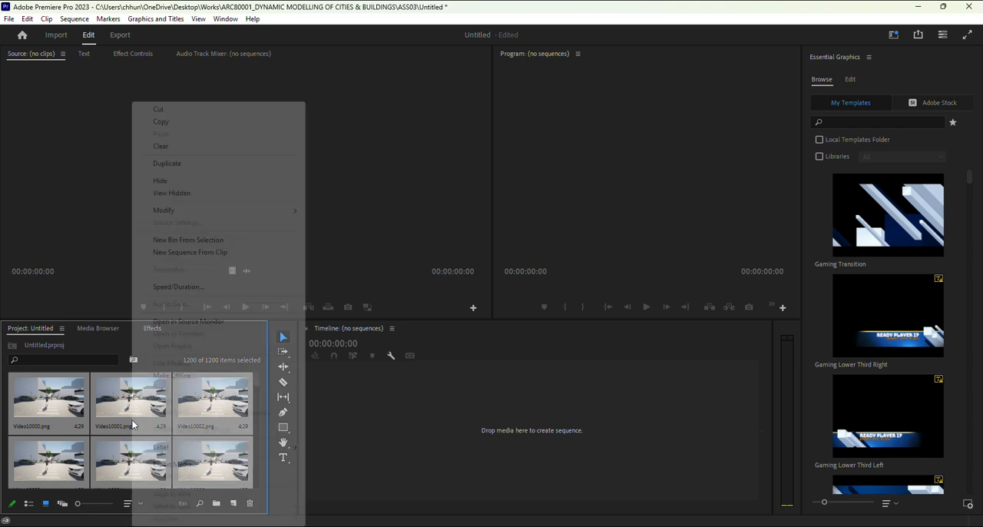
{"action": "left_click", "coordinate": [201, 288]}
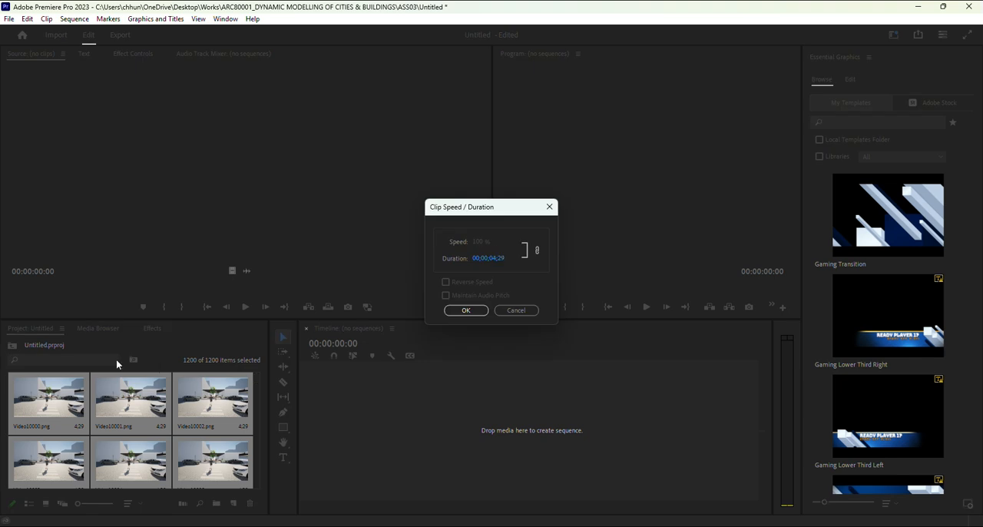
{"action": "left_click", "coordinate": [492, 258]}
{"action": "left_click", "coordinate": [495, 258]}
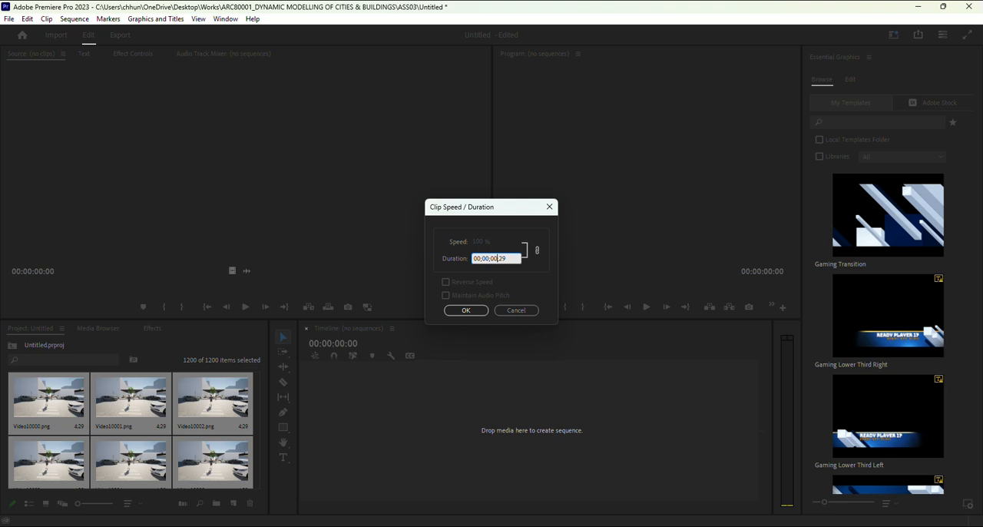
{"action": "left_click", "coordinate": [515, 258]}
{"action": "key", "text": "BackSpace"}
{"action": "key", "text": "BackSpace"}
{"action": "type", "text": "01"}
{"action": "left_click", "coordinate": [466, 311]}
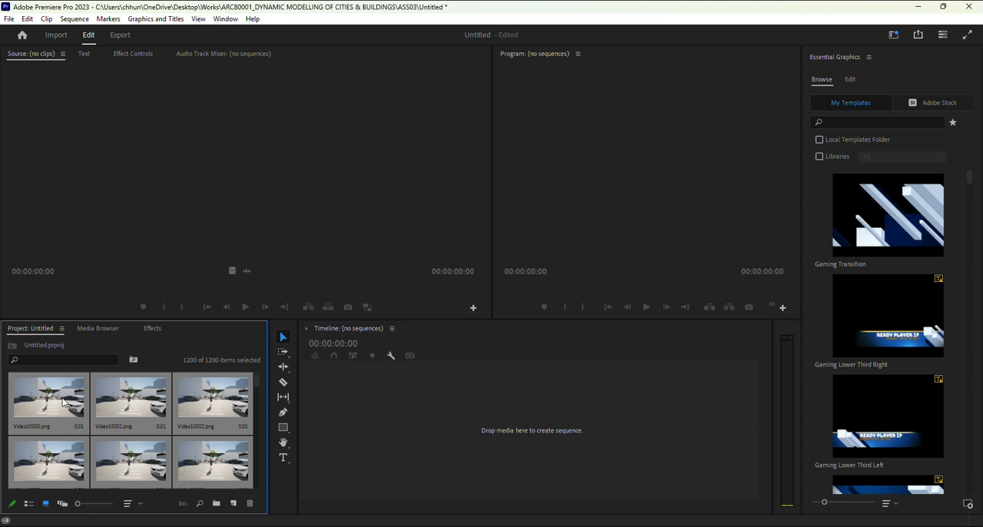
Step: Create a new sequence from all selected frames by placing them on the empty timeline
{"action": "left_click_drag", "start_coordinate": [66, 401], "coordinate": [334, 422]}
{"action": "left_click_drag", "start_coordinate": [335, 423], "coordinate": [343, 429]}
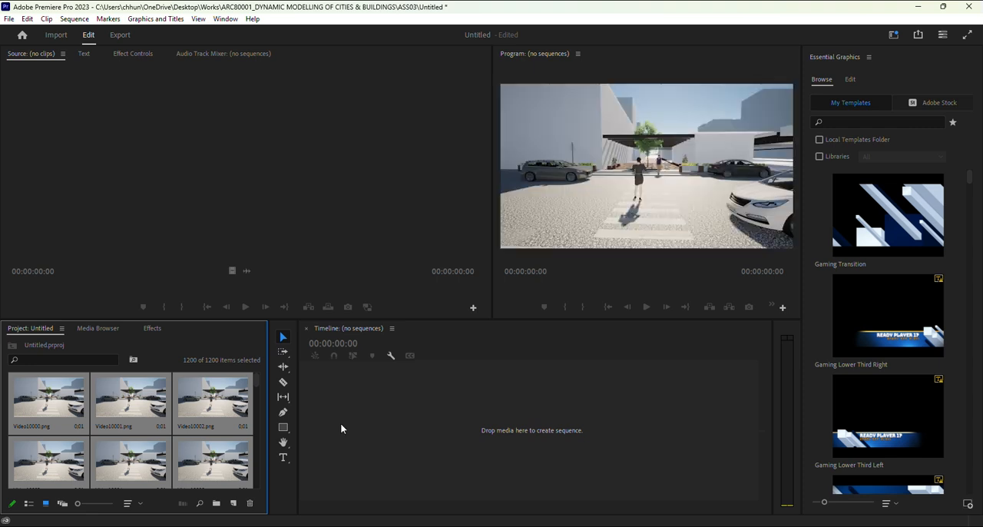
{"action": "left_click_drag", "start_coordinate": [342, 429], "coordinate": [342, 429]}
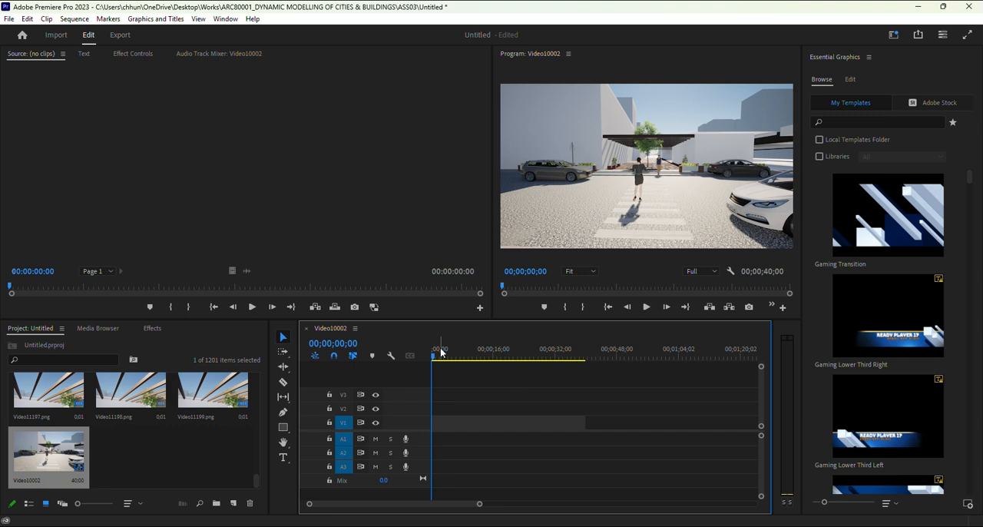
Step: Preview the sequence playback in the program monitor
{"action": "mouse_move", "coordinate": [438, 353]}
{"action": "left_mouse_down"}
{"action": "mouse_move", "coordinate": [469, 361]}
{"action": "mouse_move", "coordinate": [422, 363]}
{"action": "left_mouse_up"}
{"action": "left_click", "coordinate": [646, 307]}
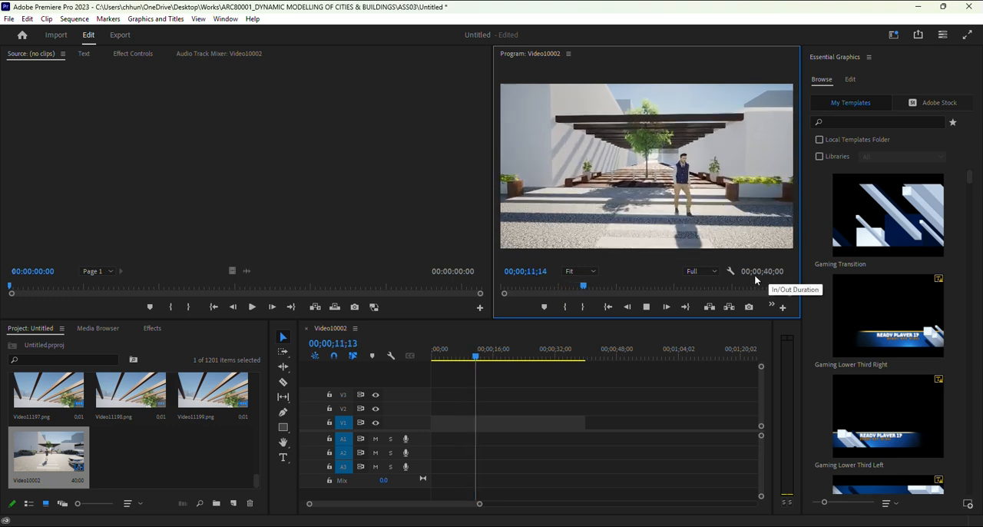
{"action": "left_click", "coordinate": [647, 307]}
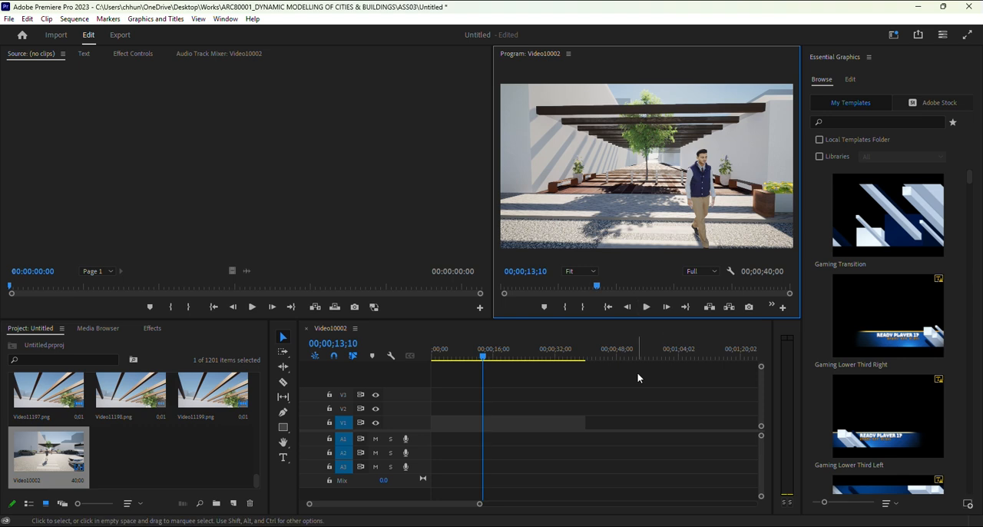
Step: Select all frame clips on the timeline and nest them as Nested Sequence 01
{"action": "left_click_drag", "start_coordinate": [479, 505], "coordinate": [430, 506]}
{"action": "left_click_drag", "start_coordinate": [365, 505], "coordinate": [384, 504]}
{"action": "left_click_drag", "start_coordinate": [559, 422], "coordinate": [422, 413]}
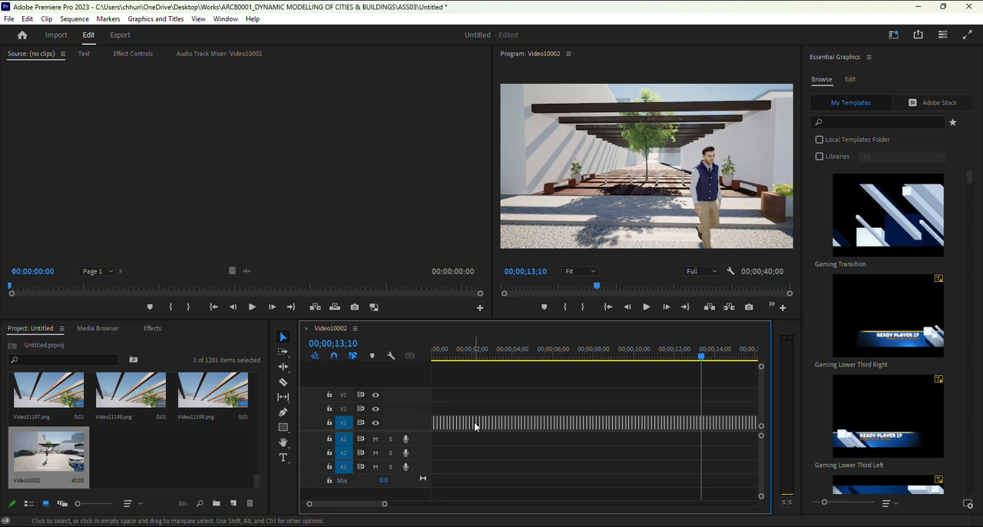
{"action": "right_click", "coordinate": [474, 427]}
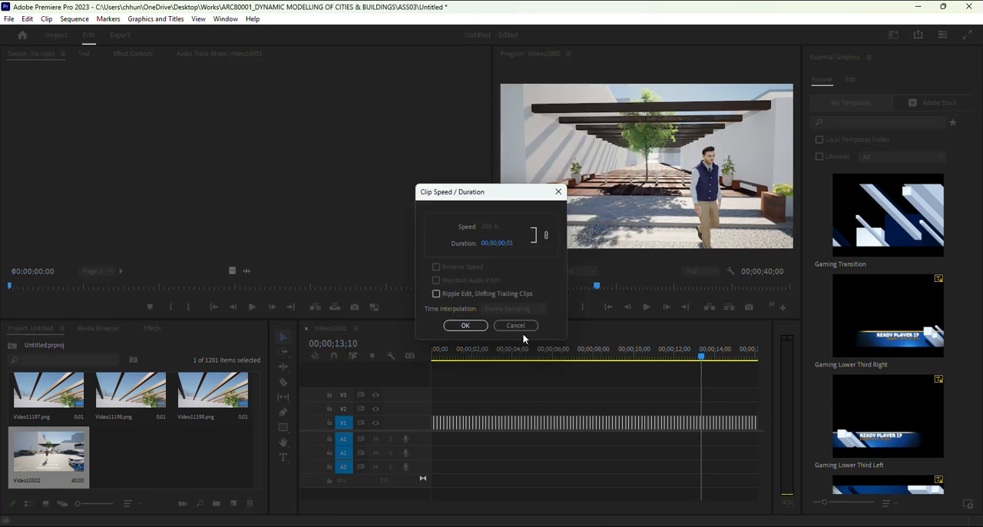
{"action": "left_click", "coordinate": [503, 326]}
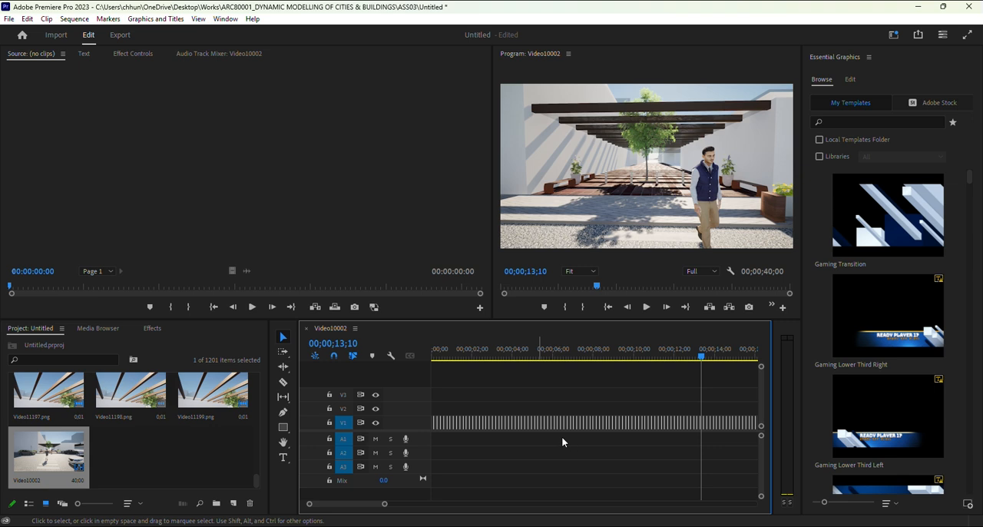
{"action": "right_click", "coordinate": [541, 425]}
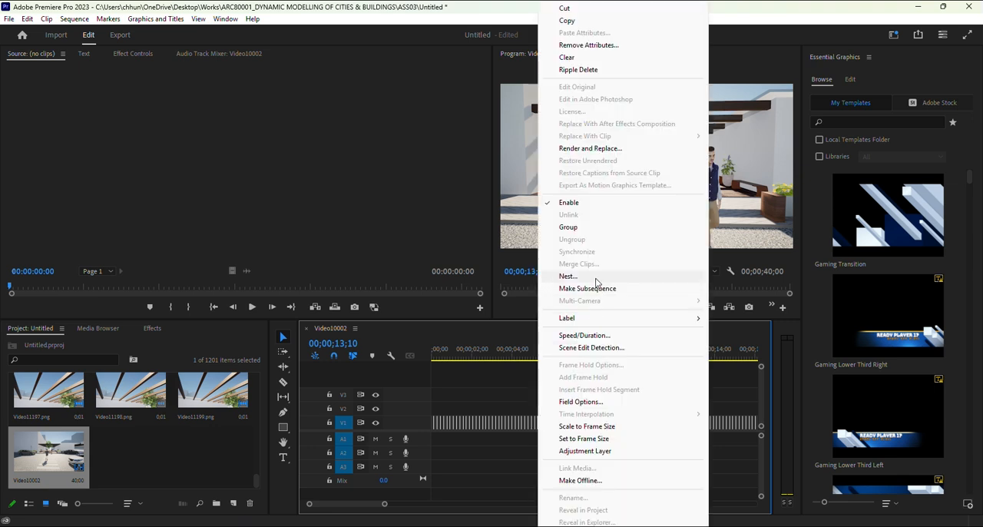
{"action": "left_click", "coordinate": [596, 278]}
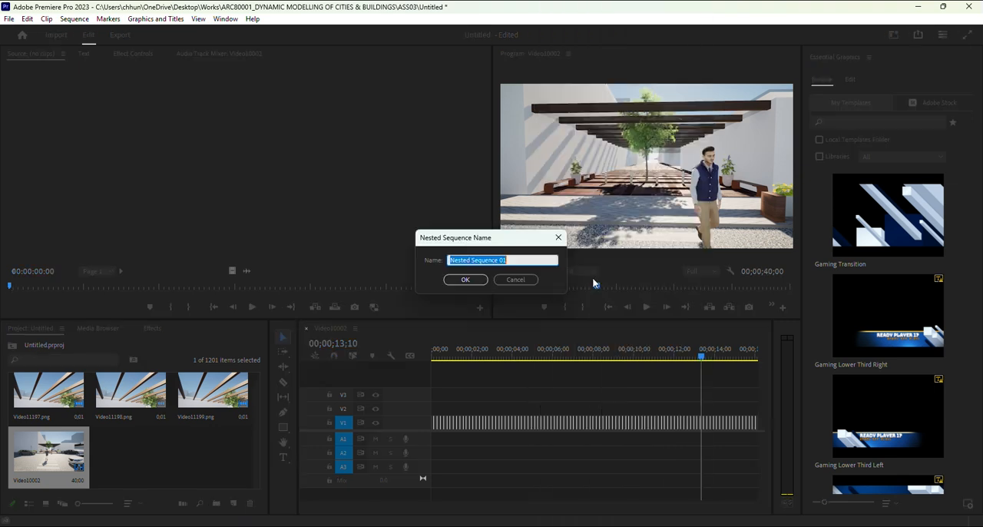
{"action": "left_click", "coordinate": [475, 280]}
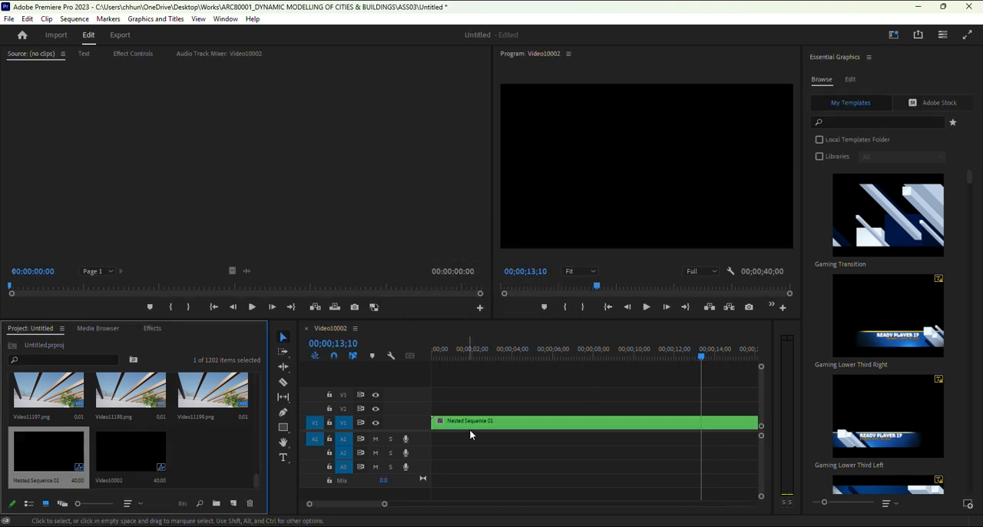
Step: Scale all frames inside Nested Sequence 01 to frame size and switch back to the Video10002 sequence
{"action": "left_click_drag", "start_coordinate": [628, 351], "coordinate": [666, 358]}
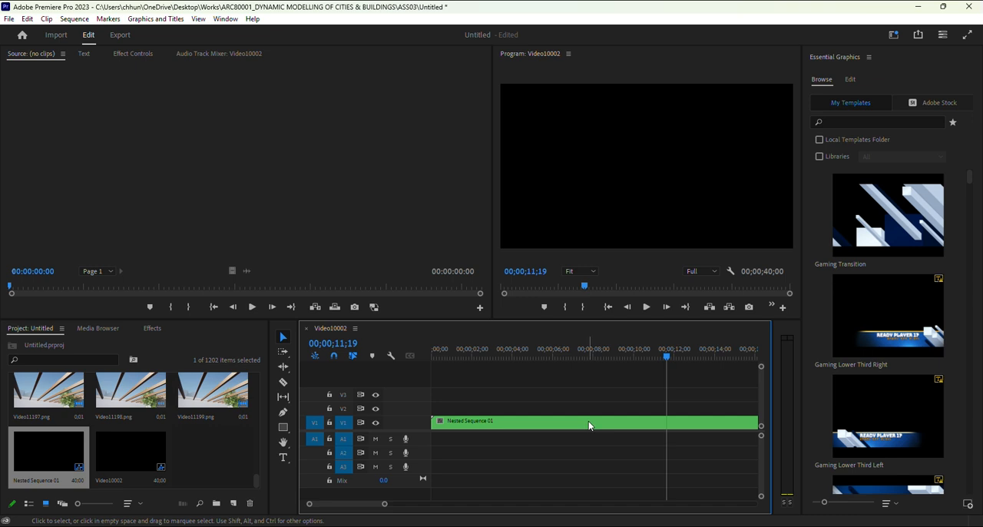
{"action": "double_click", "coordinate": [563, 424]}
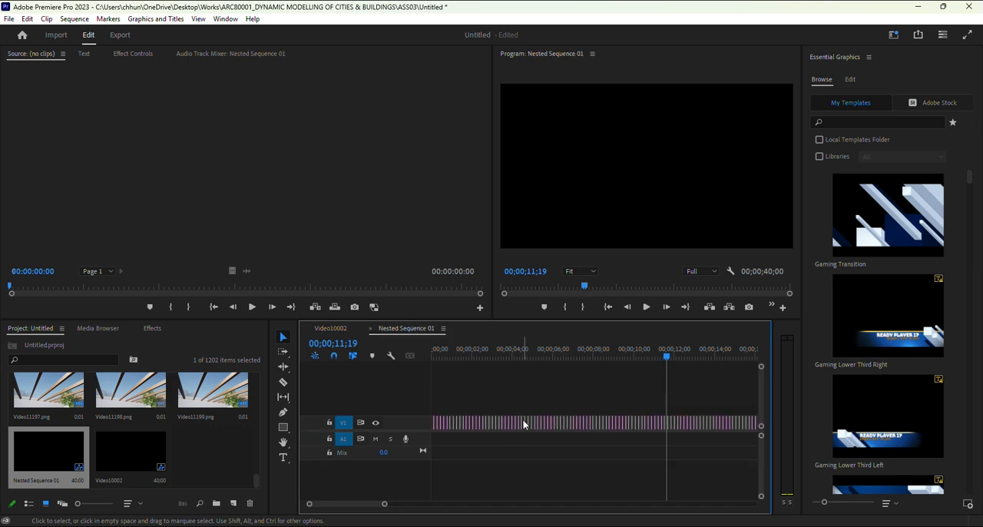
{"action": "left_click_drag", "start_coordinate": [367, 508], "coordinate": [386, 509]}
{"action": "left_click_drag", "start_coordinate": [540, 420], "coordinate": [444, 407]}
{"action": "right_click", "coordinate": [480, 422]}
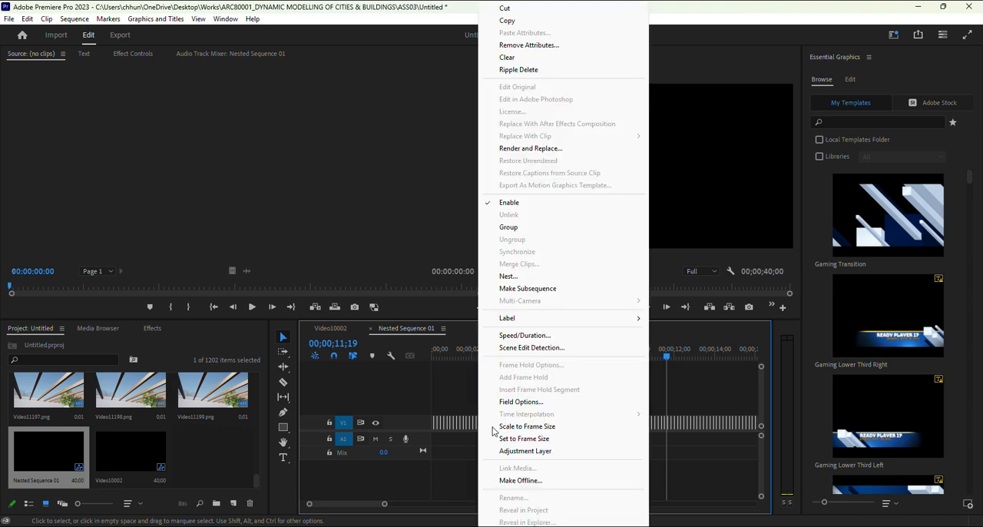
{"action": "left_click", "coordinate": [540, 427]}
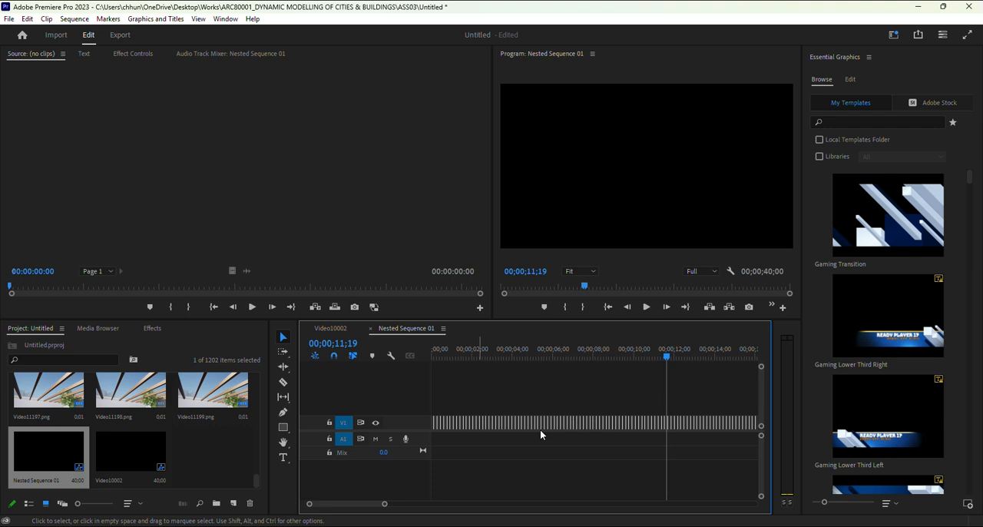
{"action": "left_click_drag", "start_coordinate": [667, 357], "coordinate": [467, 351]}
{"action": "left_click", "coordinate": [335, 328]}
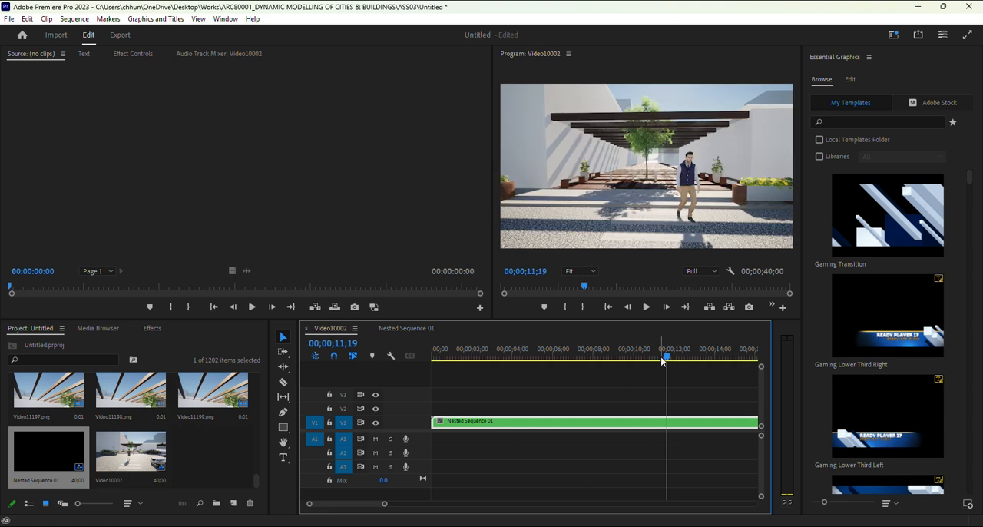
Step: Play the sequence from its start in the program monitor and stop playback
{"action": "left_click_drag", "start_coordinate": [664, 358], "coordinate": [410, 359]}
{"action": "left_click", "coordinate": [647, 307]}
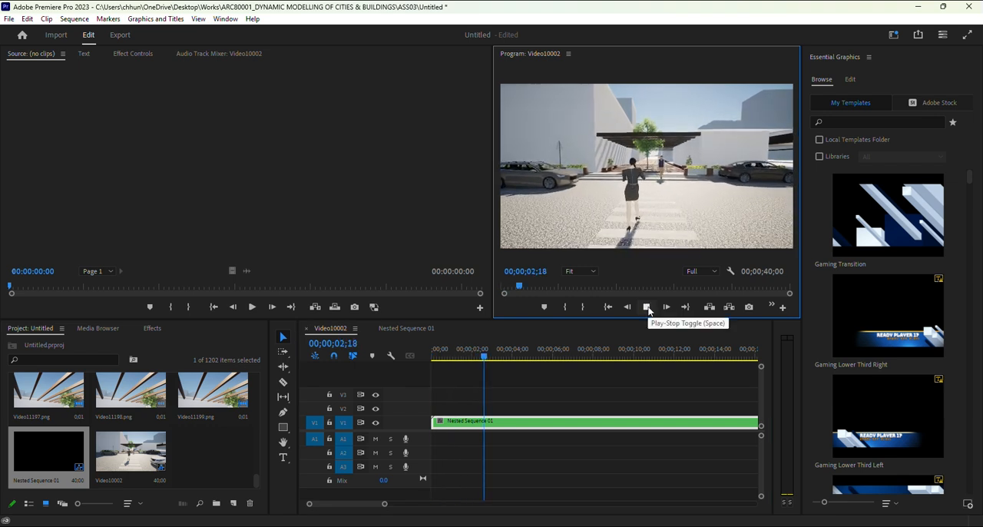
{"action": "left_click", "coordinate": [647, 307]}
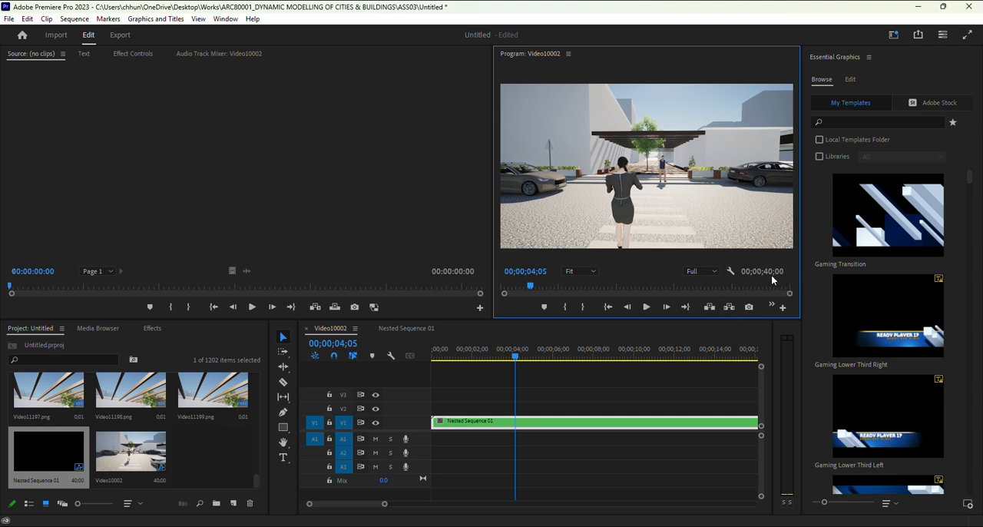
Step: Set the Nested Sequence 01 clip's duration to 00;00;15;00 with Speed/Duration
{"action": "right_click", "coordinate": [566, 424]}
{"action": "left_click", "coordinate": [611, 345]}
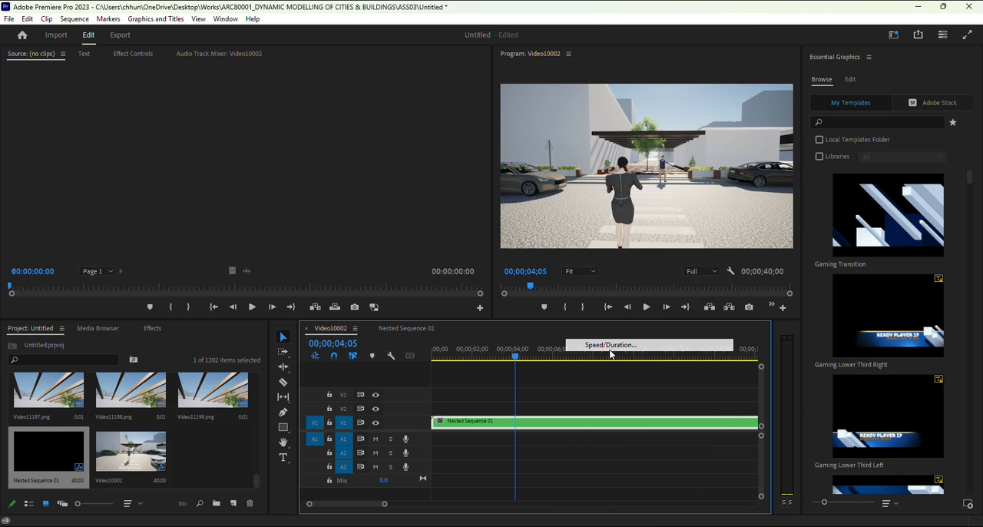
{"action": "left_click", "coordinate": [500, 244]}
{"action": "left_click", "coordinate": [502, 244]}
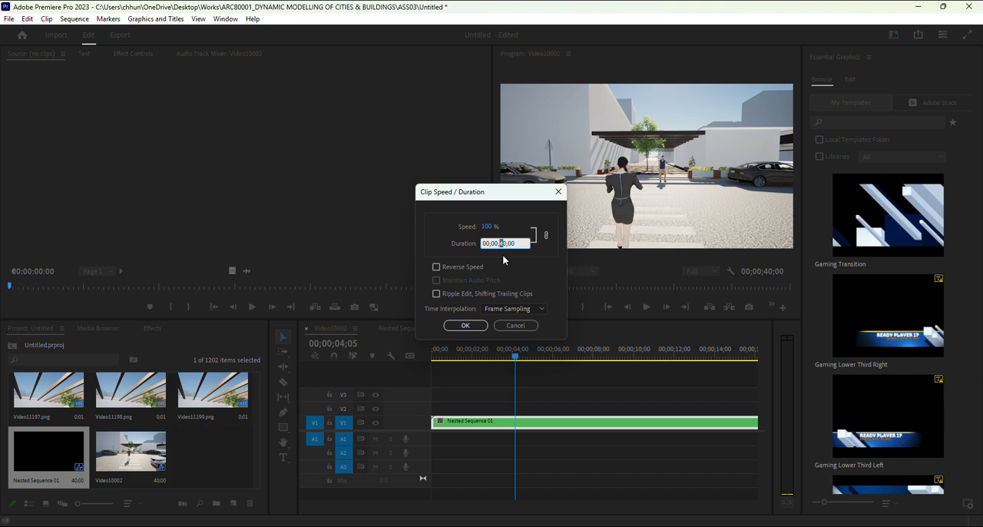
{"action": "type", "text": "15"}
{"action": "left_click", "coordinate": [478, 329]}
Step: Play back the retimed sequence from the beginning
{"action": "left_click", "coordinate": [434, 359]}
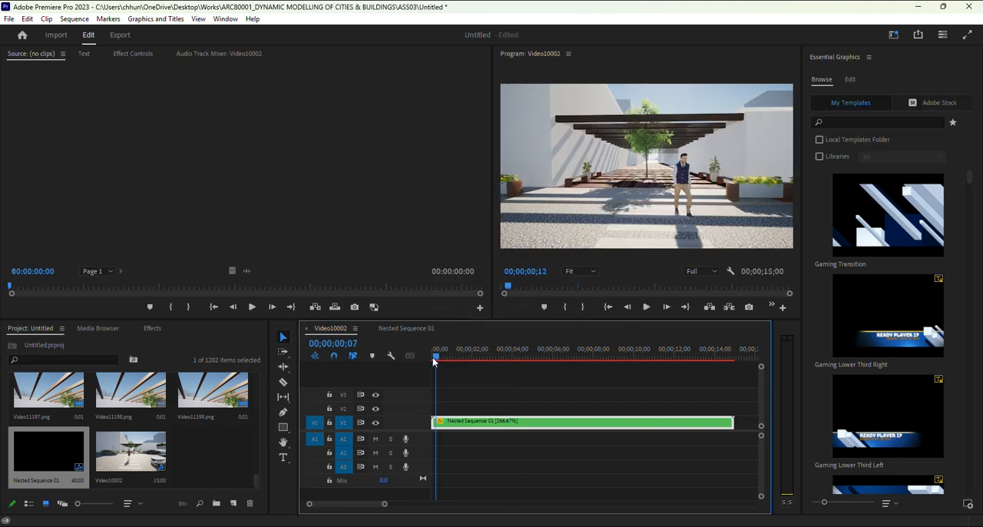
{"action": "left_click", "coordinate": [647, 307]}
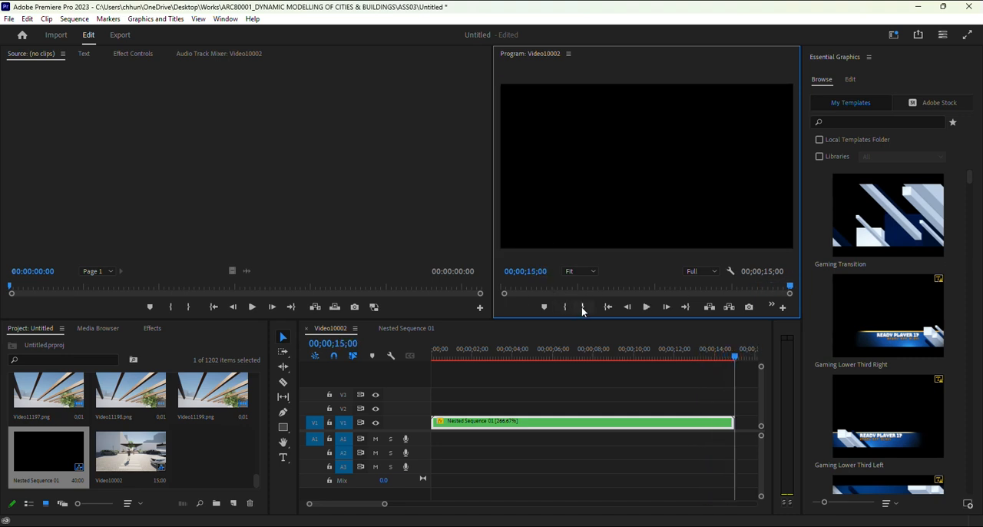
Step: Export the sequence as the H.264 file Video10002_1.mp4 with Render at Maximum Depth and Use Maximum Render Quality enabled
{"action": "left_click", "coordinate": [120, 36]}
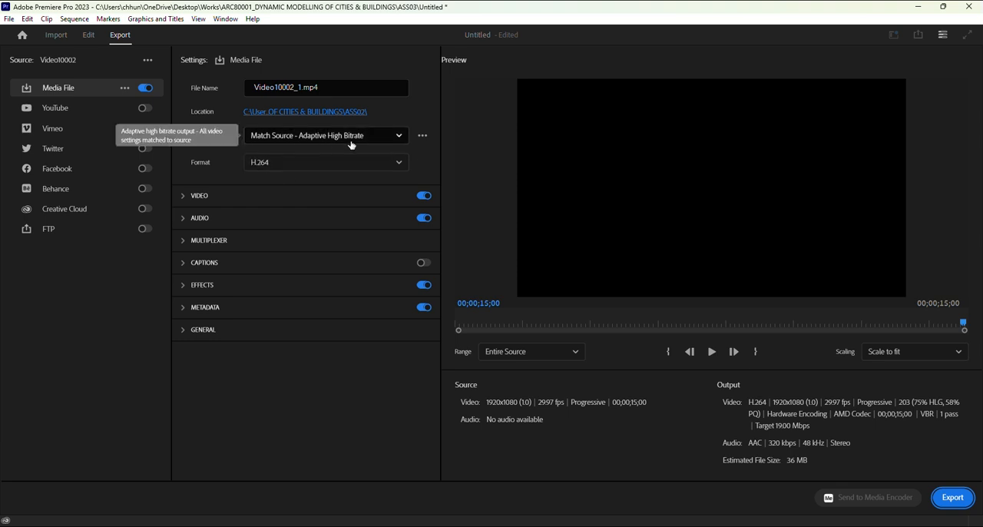
{"action": "left_click", "coordinate": [196, 201]}
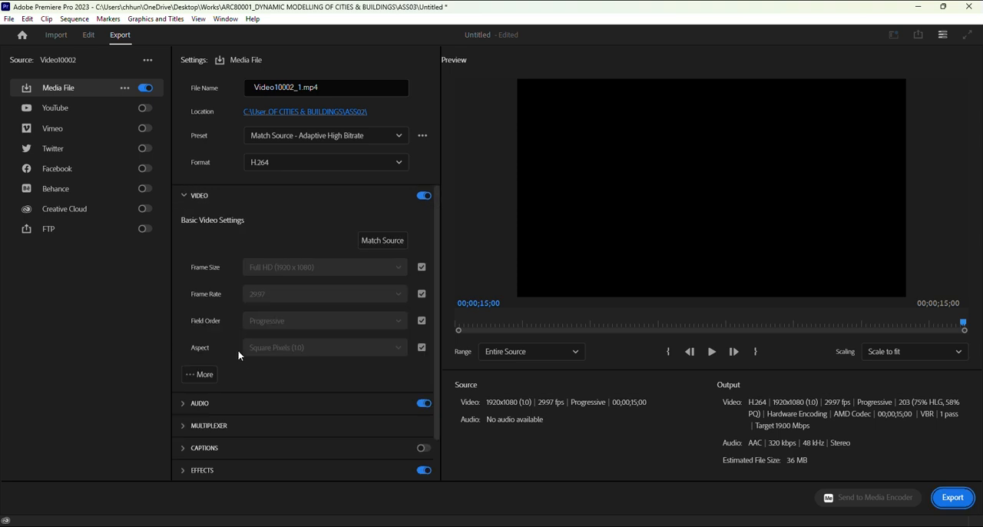
{"action": "left_click", "coordinate": [205, 377]}
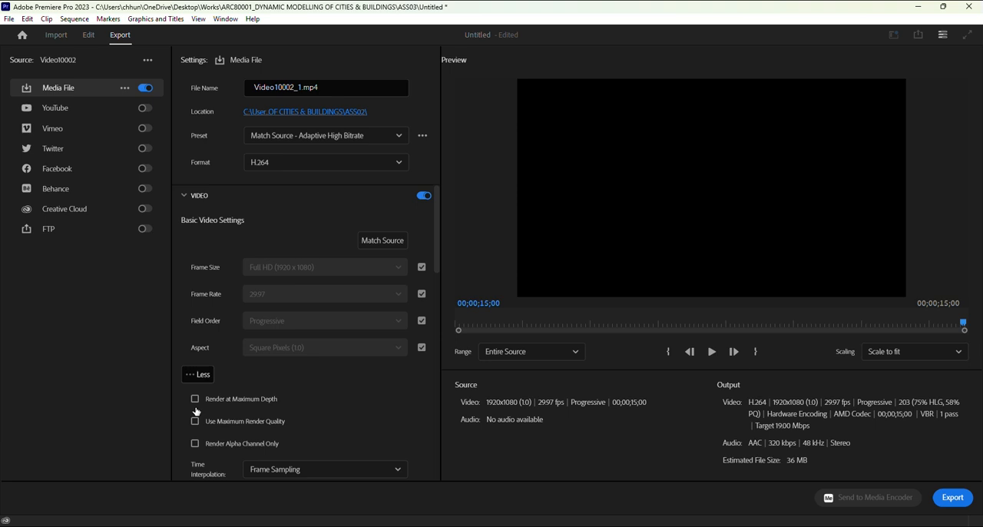
{"action": "scroll", "coordinate": [206, 395], "scroll_direction": "down", "scroll_amount": 1}
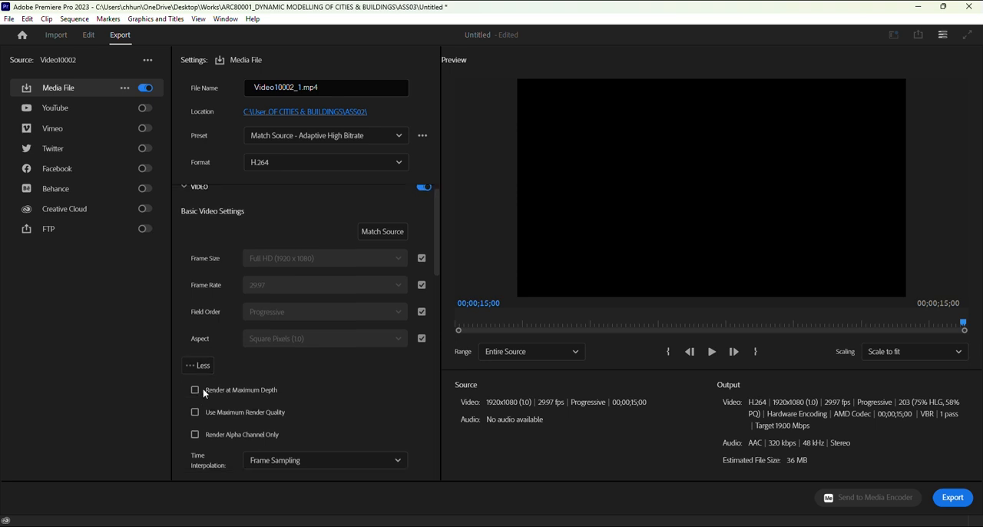
{"action": "left_click", "coordinate": [196, 413]}
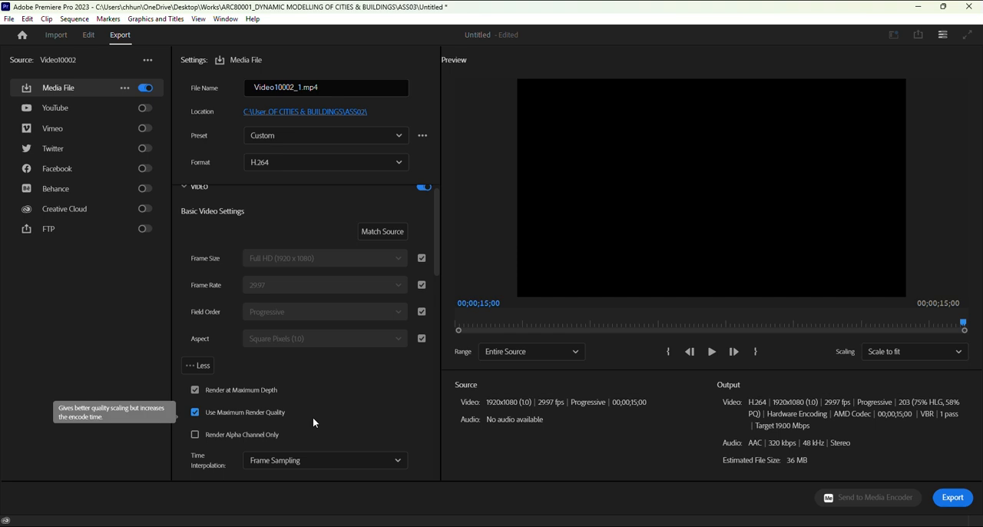
{"action": "scroll", "coordinate": [295, 422], "scroll_direction": "down", "scroll_amount": 1}
{"action": "left_click", "coordinate": [712, 352]}
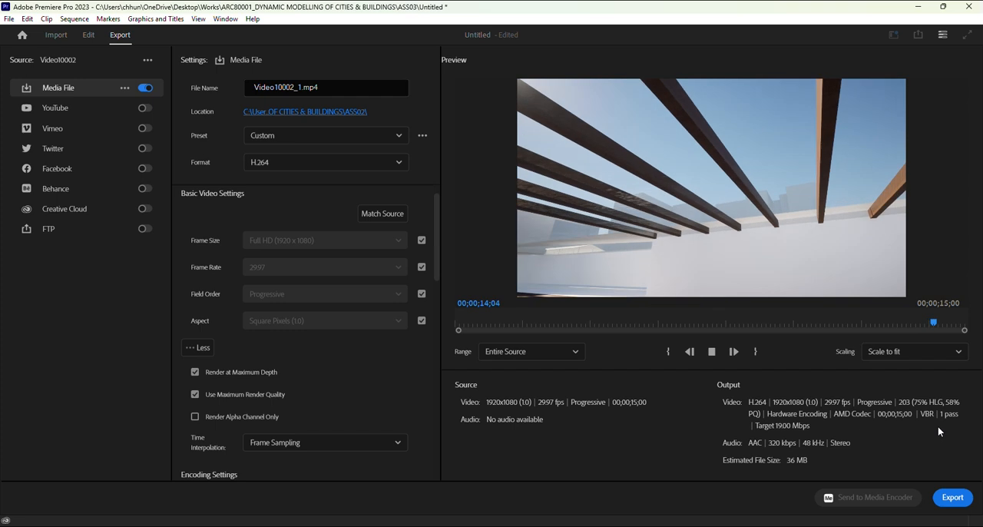
{"action": "left_click", "coordinate": [954, 500]}
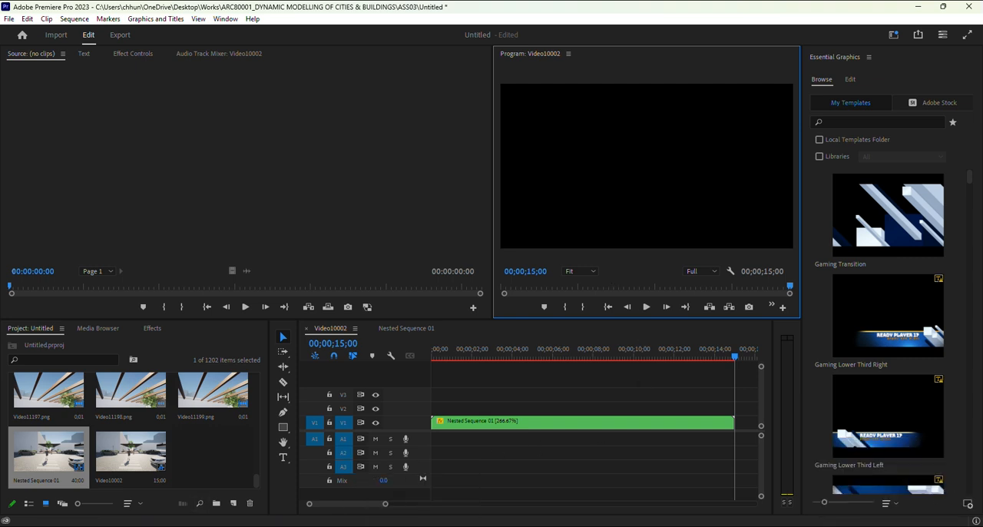
Step: Switch to File Explorer, browse up to the AS03 folder, and minimize the window
{"action": "key", "text": "alt+Tab"}
{"action": "left_click", "coordinate": [680, 127]}
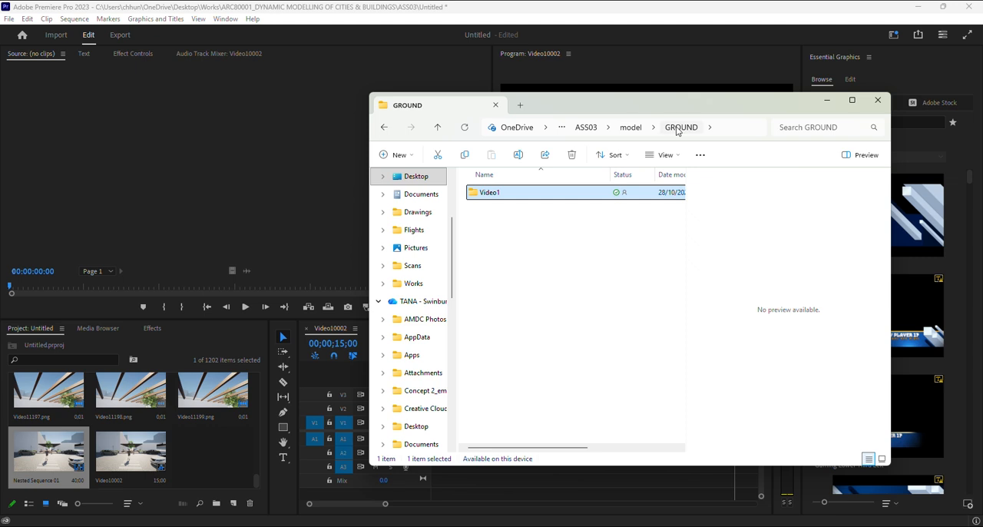
{"action": "left_click", "coordinate": [631, 127]}
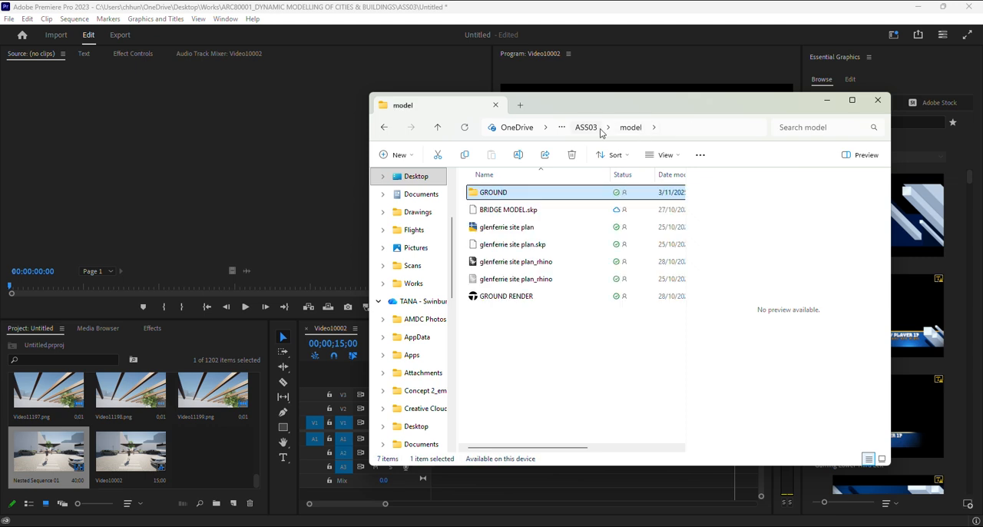
{"action": "left_click", "coordinate": [599, 131]}
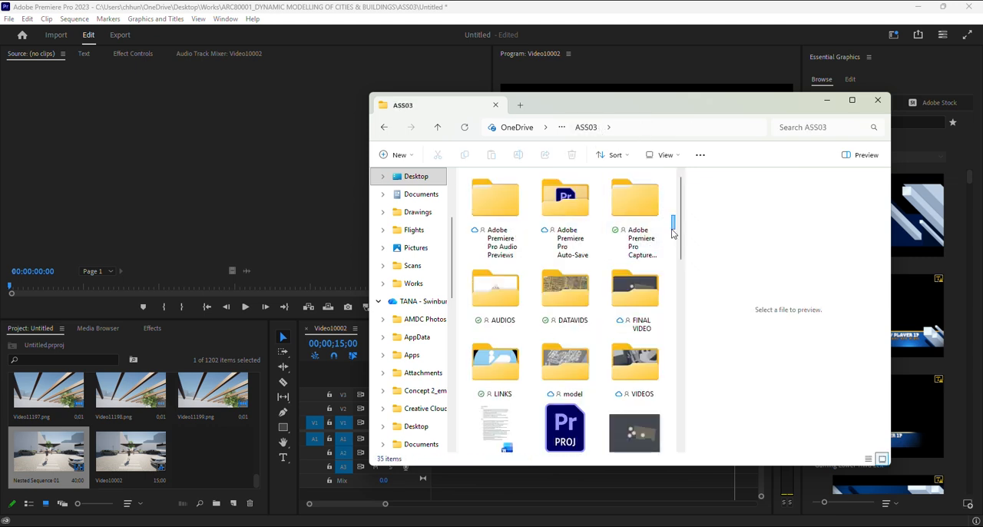
{"action": "mouse_move", "coordinate": [679, 232]}
{"action": "left_mouse_down"}
{"action": "mouse_move", "coordinate": [696, 361]}
{"action": "mouse_move", "coordinate": [690, 428]}
{"action": "mouse_move", "coordinate": [676, 225]}
{"action": "left_mouse_up"}
{"action": "left_click", "coordinate": [828, 100]}
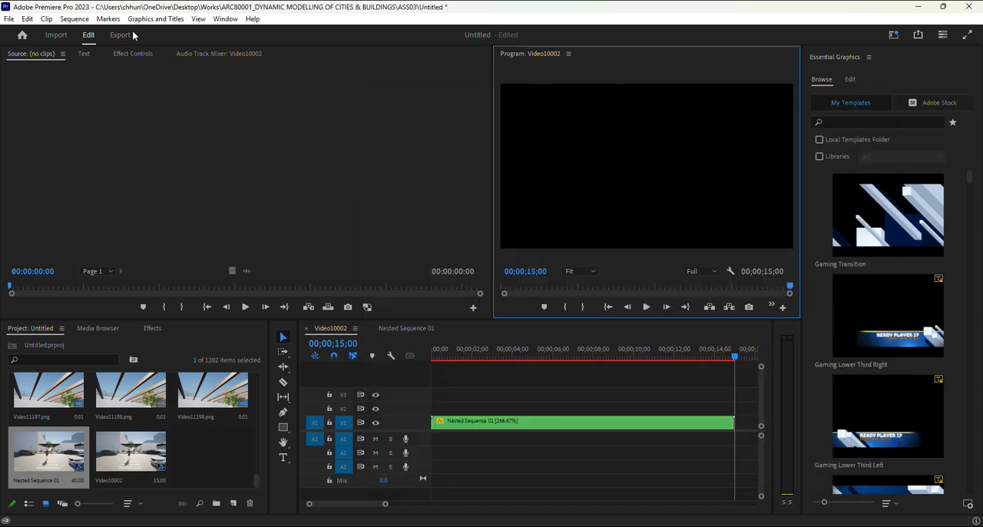
Step: Open the exported Video10002_1 video from the AS02 folder in File Explorer
{"action": "left_click", "coordinate": [120, 36]}
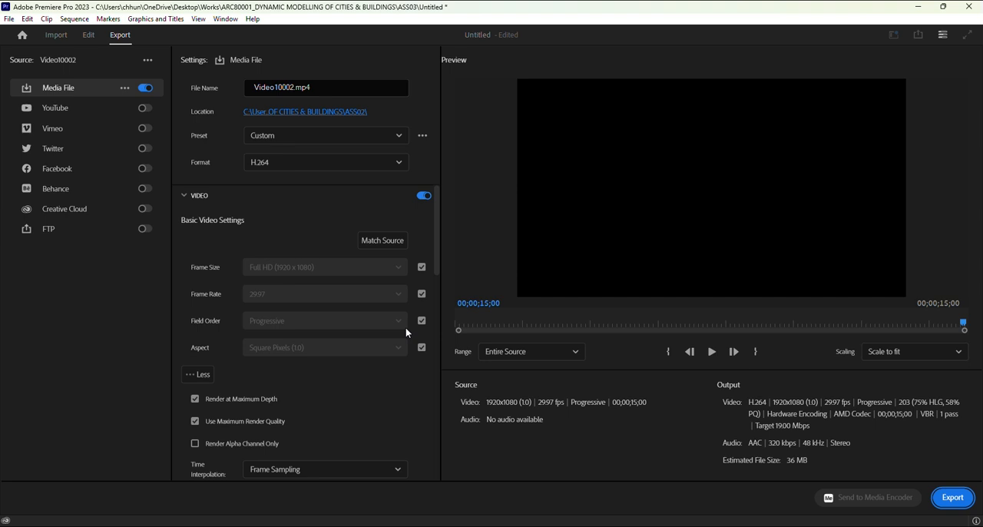
{"action": "mouse_move", "coordinate": [316, 525]}
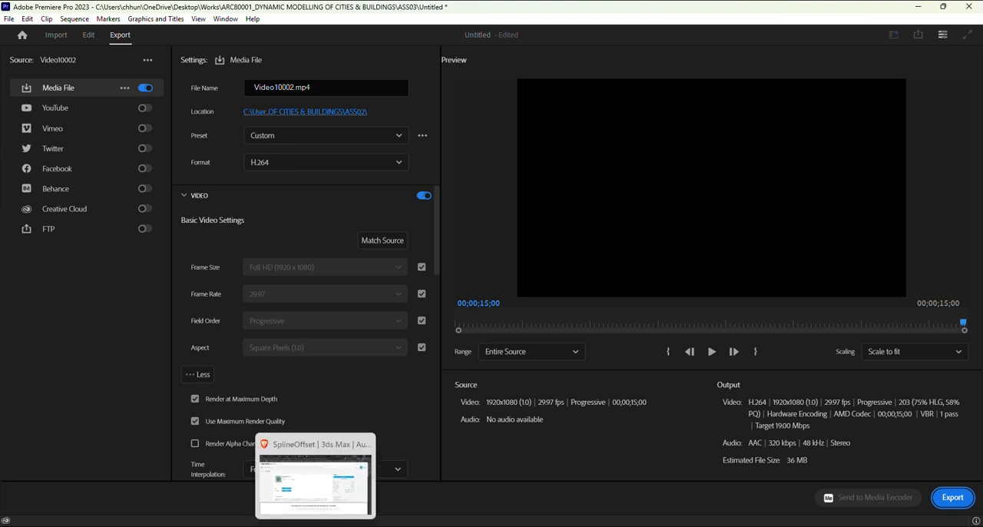
{"action": "left_click", "coordinate": [242, 525]}
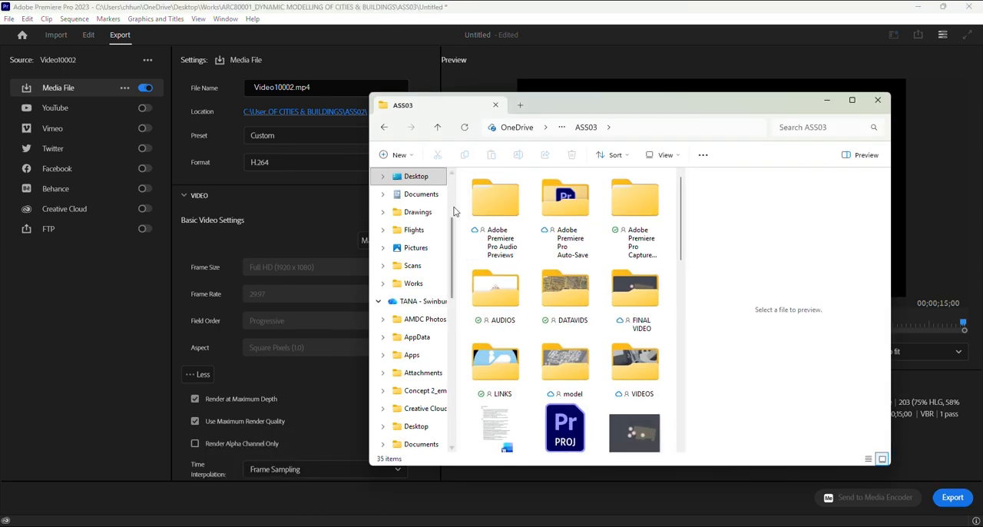
{"action": "left_click", "coordinate": [560, 129]}
{"action": "left_click", "coordinate": [507, 147]}
{"action": "double_click", "coordinate": [501, 196]}
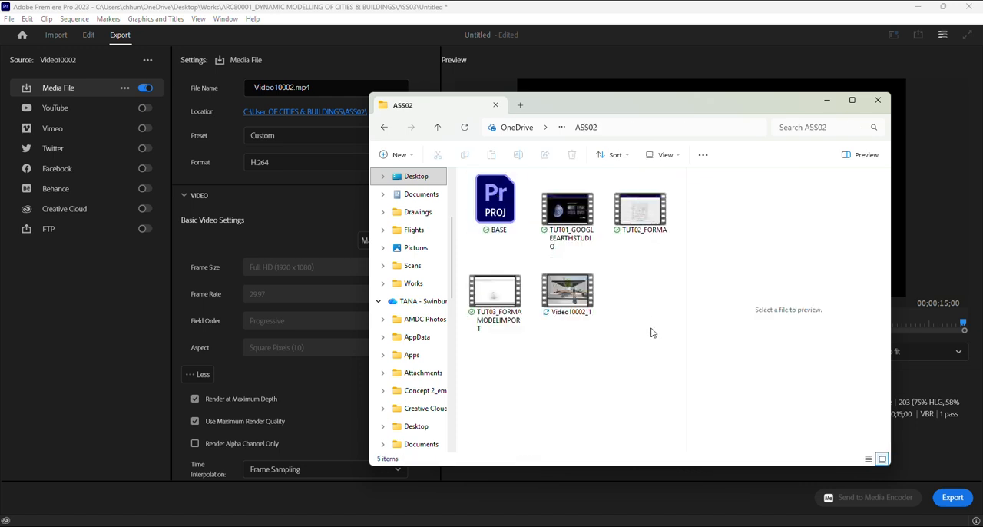
{"action": "double_click", "coordinate": [569, 310]}
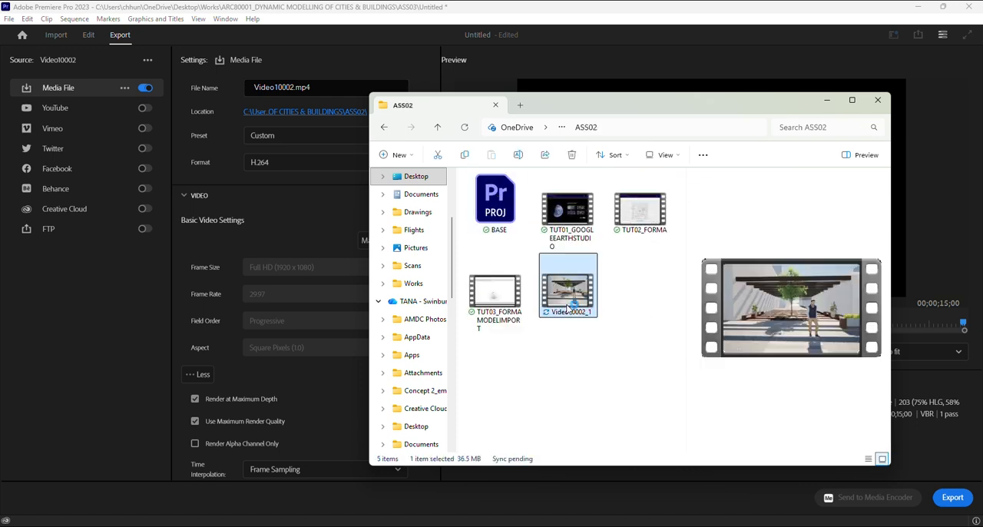